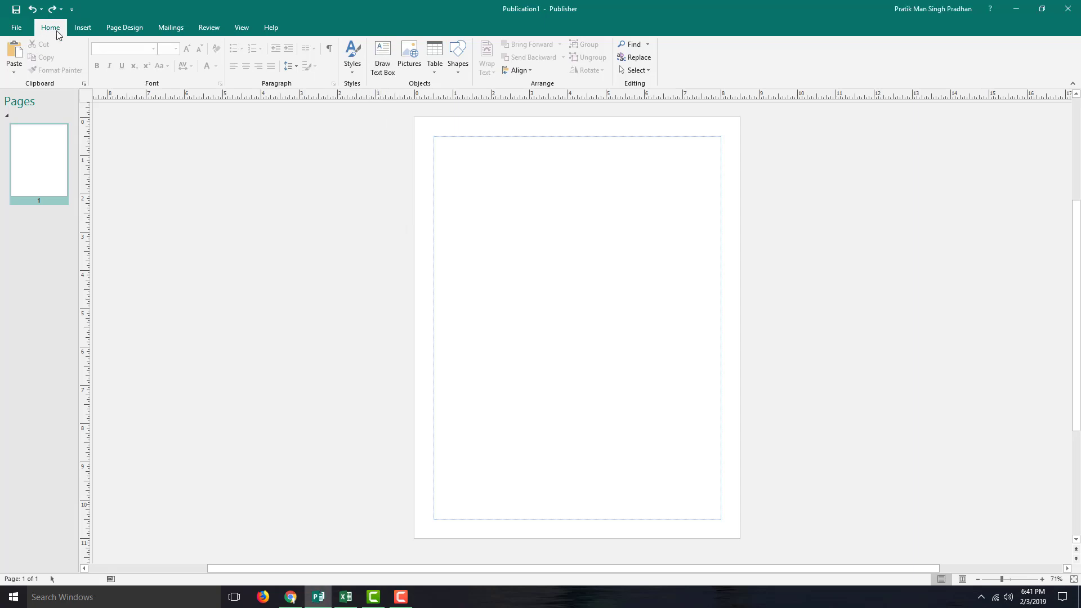
# Step: Draw a wide text box across the page top, type 'This is a sentence.' and select it
pyautogui.click(83, 30)
pyautogui.click(361, 56)
pyautogui.moveTo(439, 144); pyautogui.dragTo(716, 187)
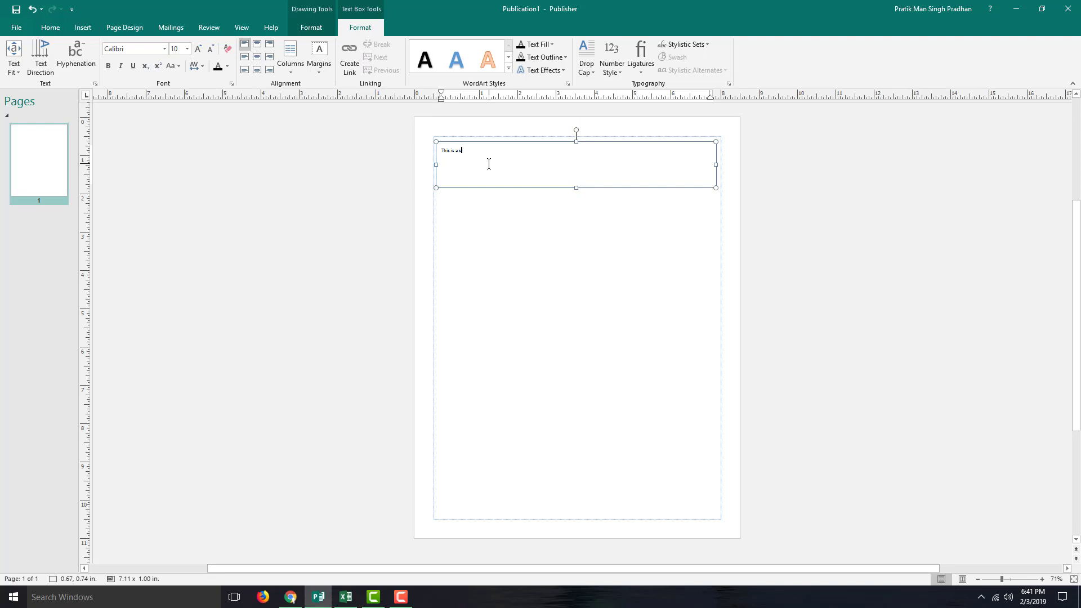
pyautogui.write('This is a sentence.')
pyautogui.hotkey('ctrl', 'a')
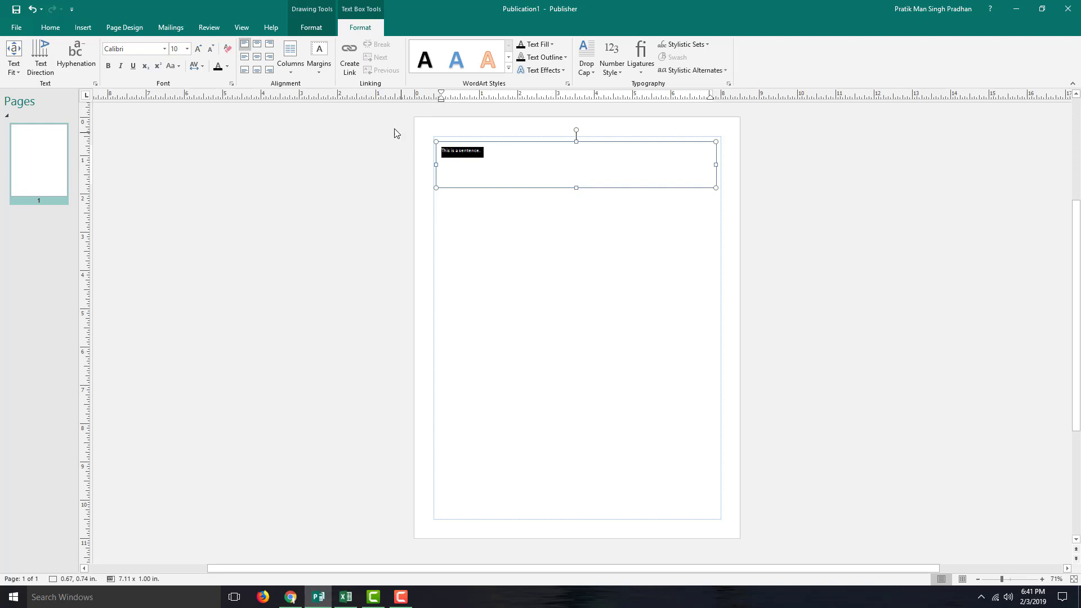
# Step: Enlarge the sentence to 72 pt with Grow Font and make the text box taller
pyautogui.click(198, 49)
pyautogui.click(198, 49)
pyautogui.click(198, 49)
pyautogui.click(198, 49)
pyautogui.click(198, 49)
pyautogui.click(198, 49)
pyautogui.click(199, 49)
pyautogui.click(198, 49)
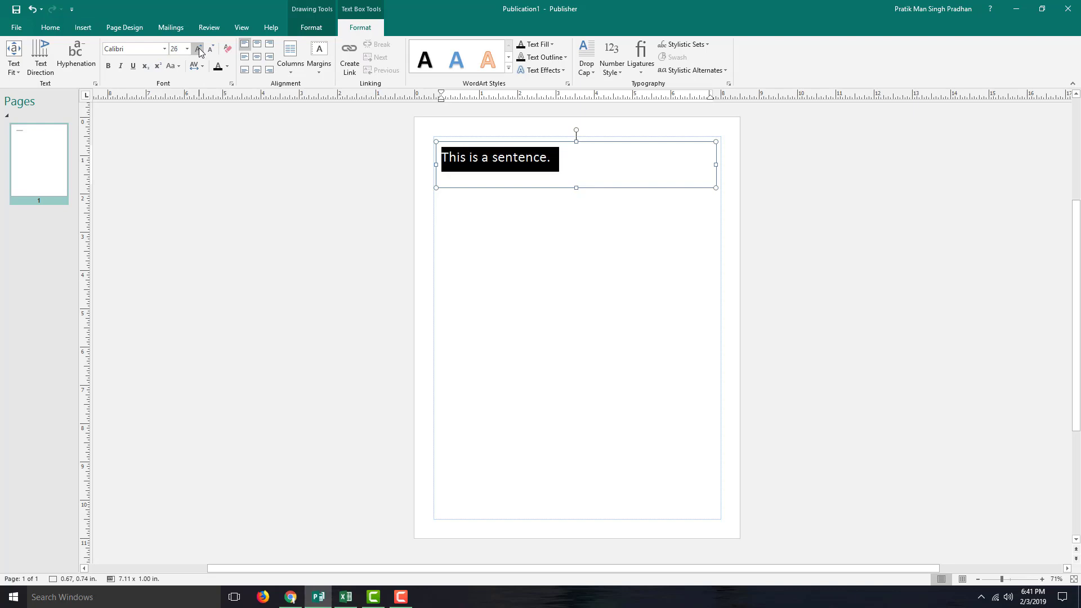
pyautogui.click(198, 49)
pyautogui.click(198, 49)
pyautogui.click(198, 49)
pyautogui.click(199, 49)
pyautogui.click(198, 49)
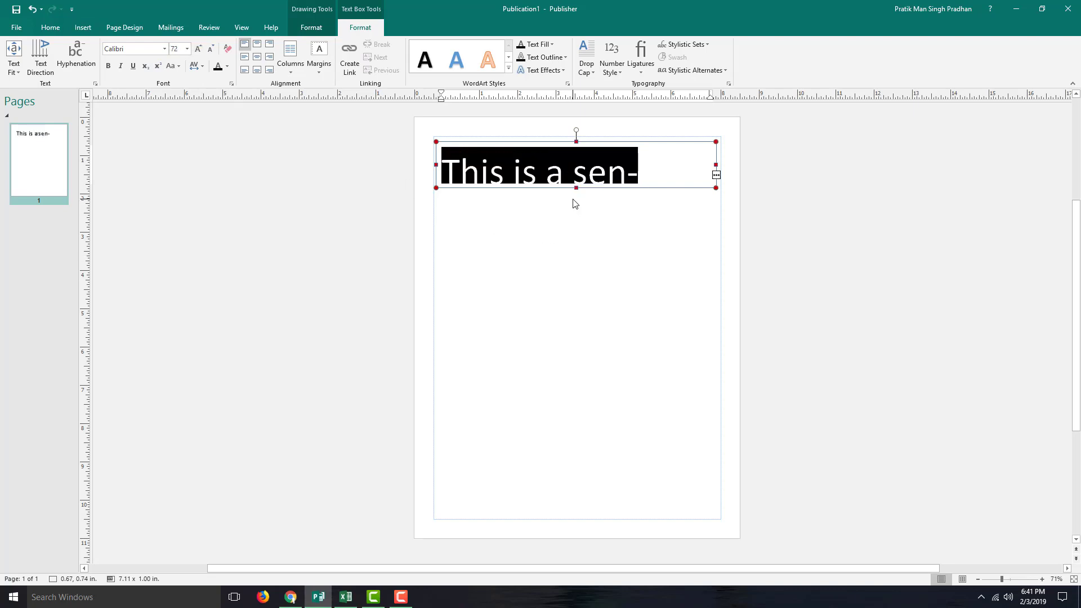
pyautogui.moveTo(576, 188); pyautogui.dragTo(577, 216)
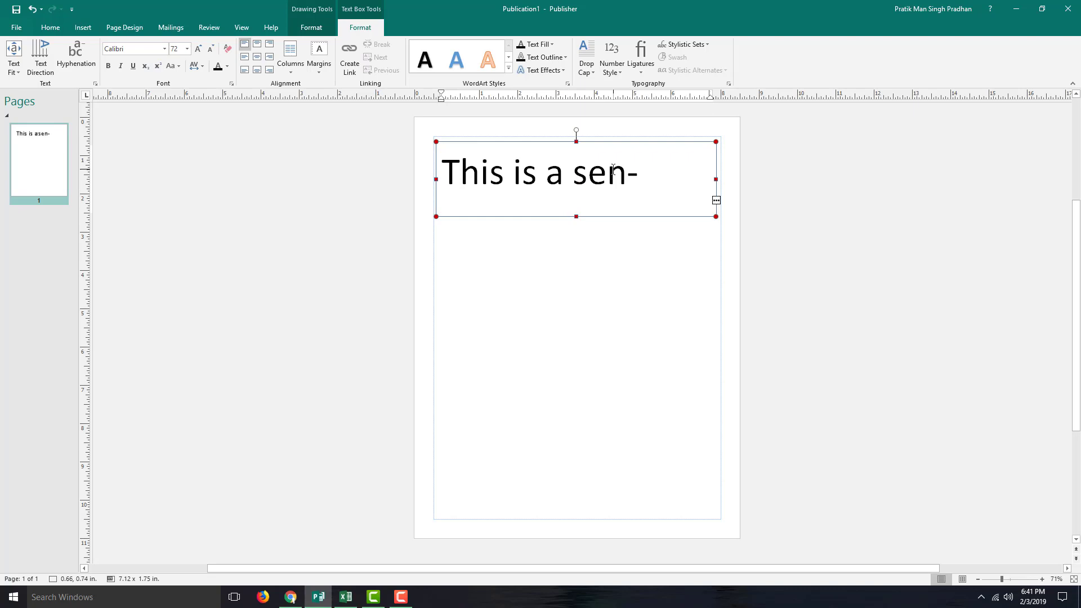
# Step: Stretch the box further down to reveal the hyphenated 'tence.' line and select all text
pyautogui.moveTo(476, 174); pyautogui.dragTo(681, 181)
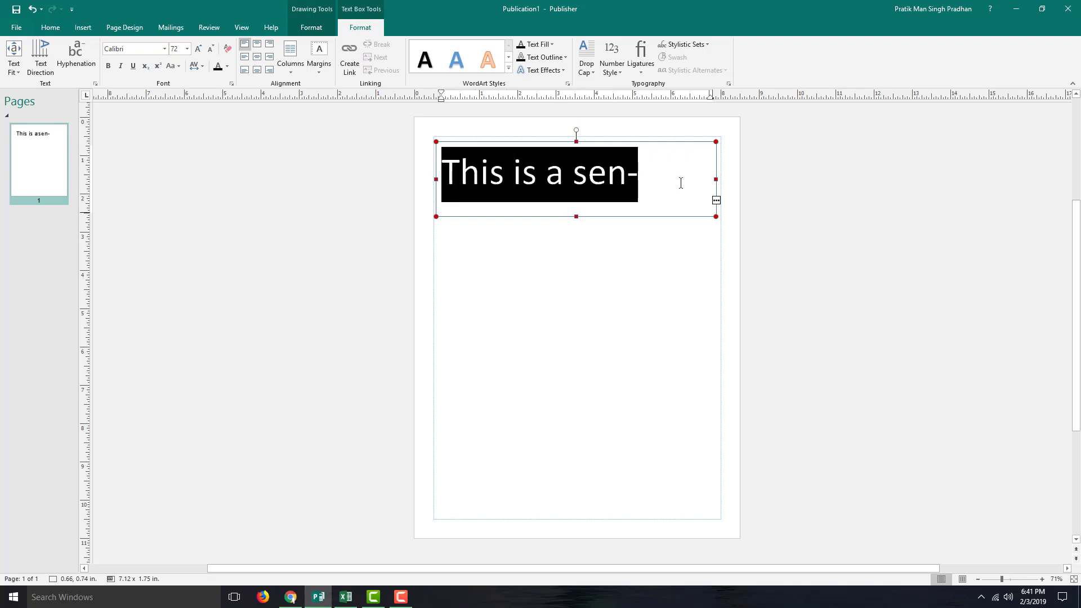
pyautogui.click(574, 179)
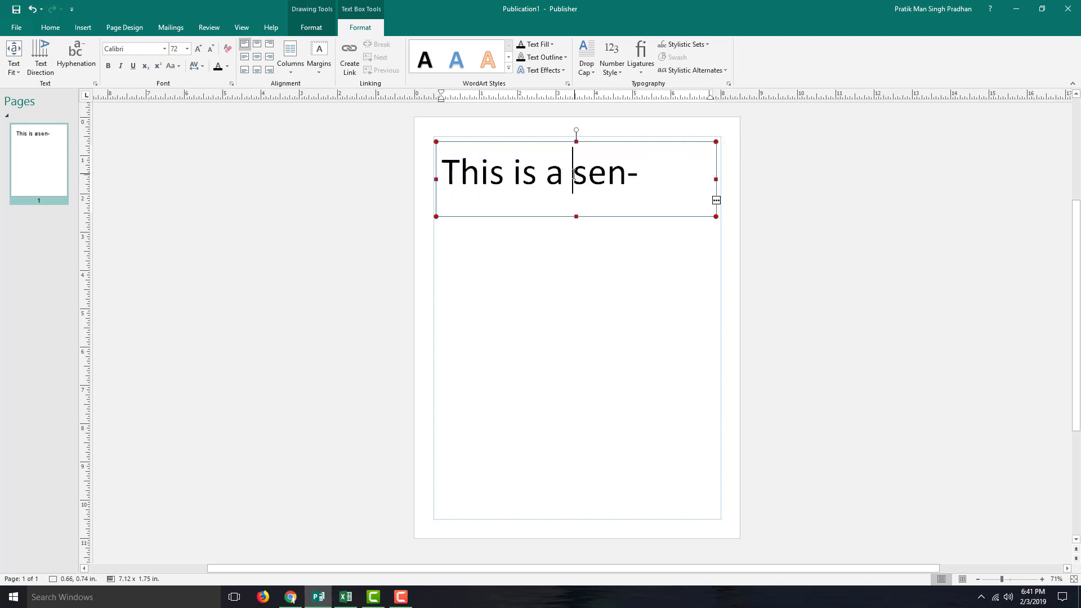
pyautogui.click(505, 174)
pyautogui.doubleClick(505, 173)
pyautogui.click(505, 173)
pyautogui.moveTo(576, 216); pyautogui.dragTo(572, 273)
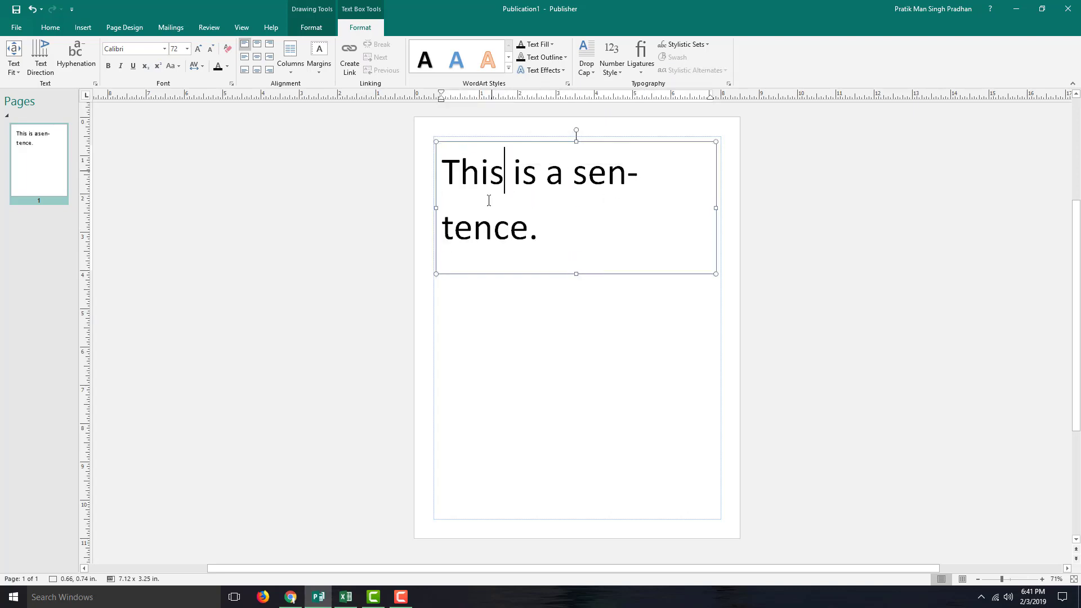
pyautogui.tripleClick(585, 250)
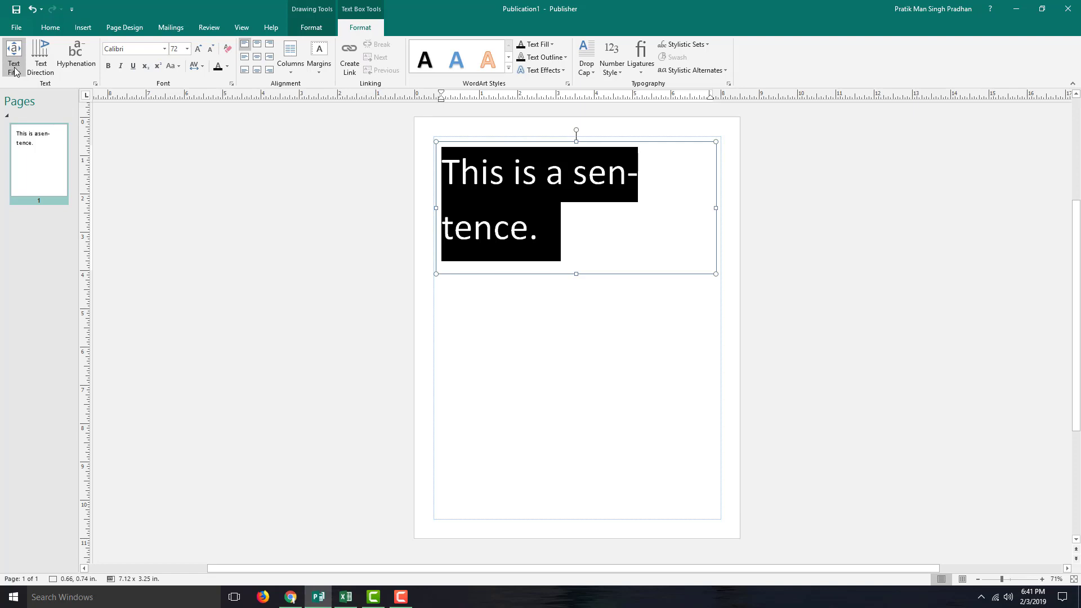
# Step: Select all the sentence text and show Text Fit choices on the Text Box Tools Format tab
pyautogui.click(450, 143)
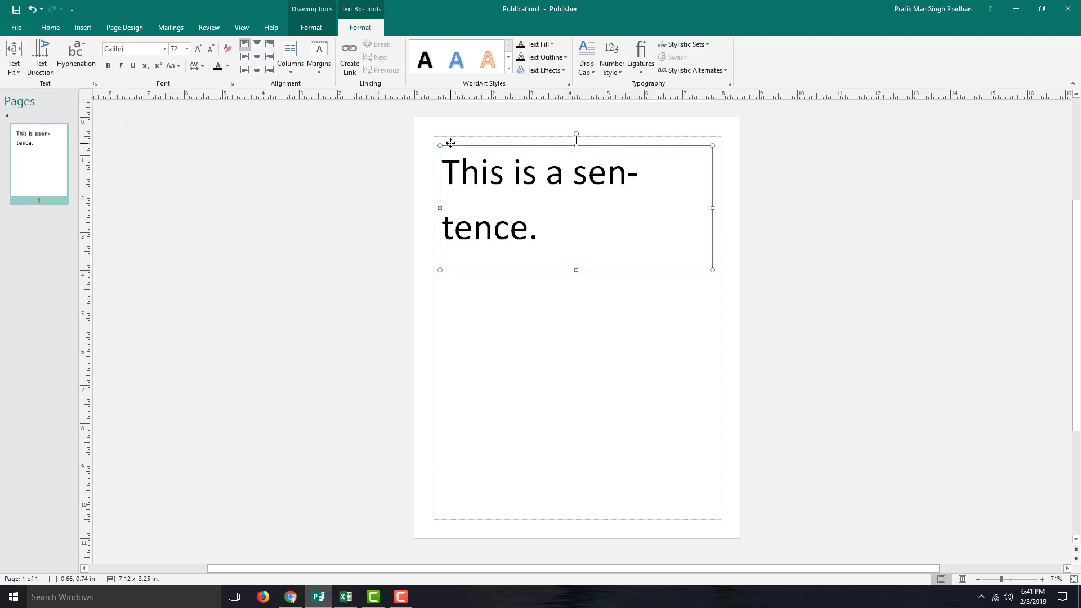
pyautogui.click(480, 224)
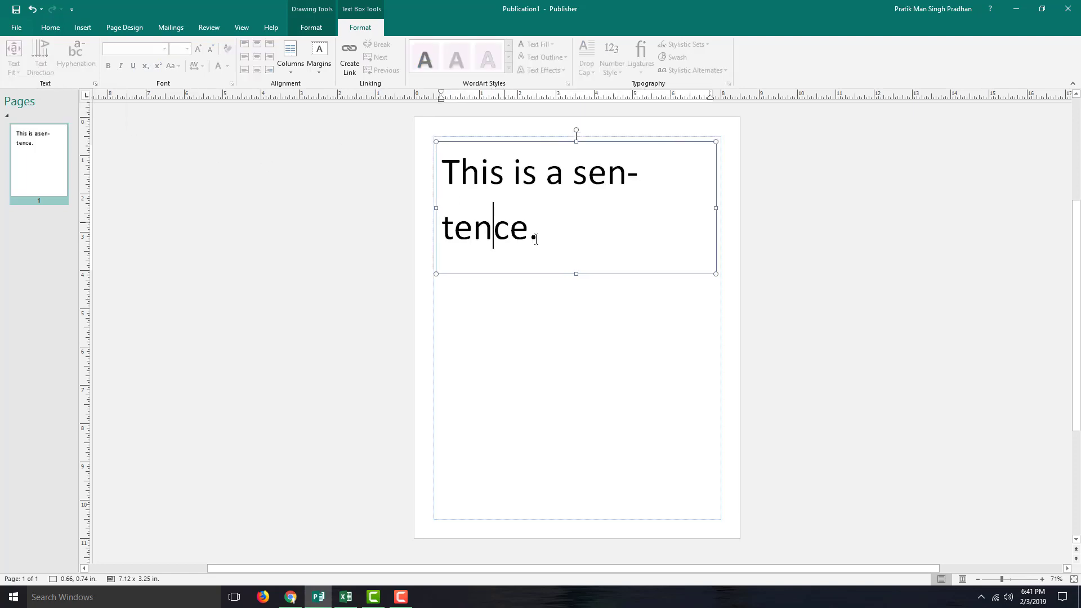
pyautogui.hotkey('ctrl', 'a')
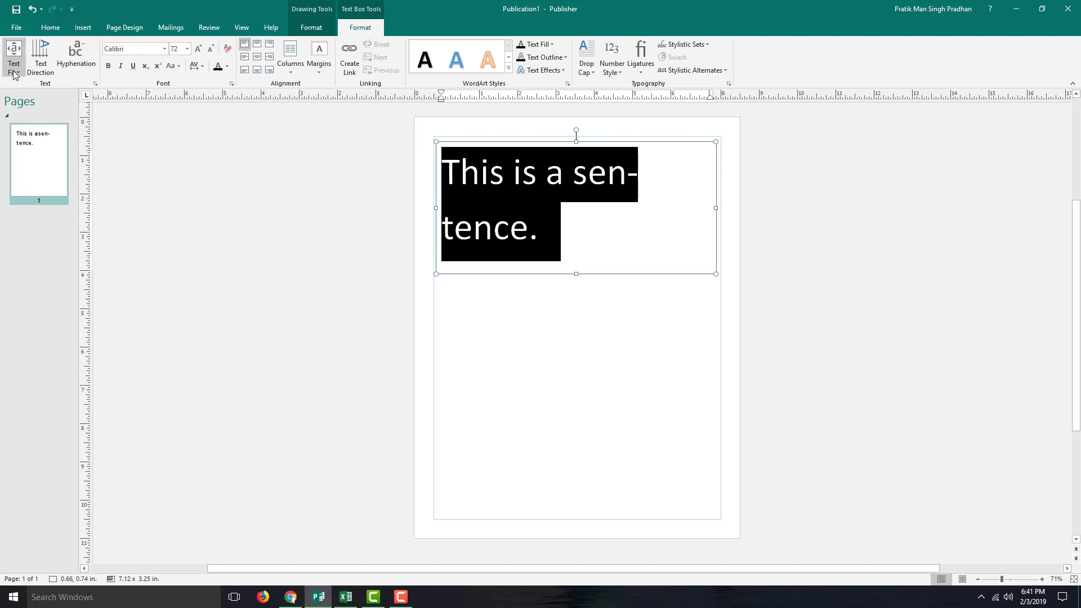
pyautogui.click(322, 30)
pyautogui.click(349, 29)
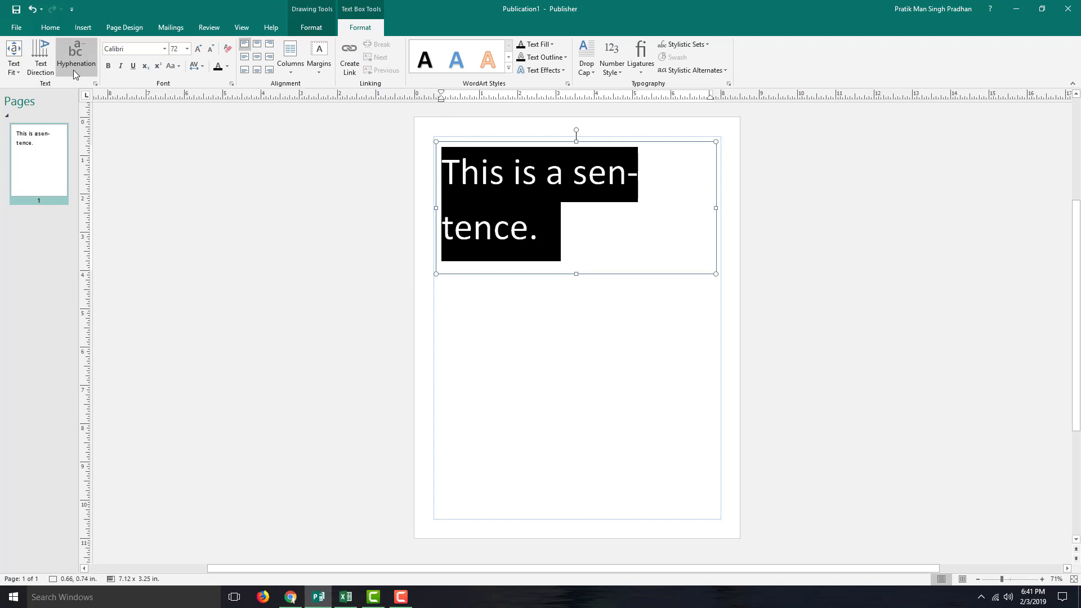
pyautogui.click(15, 76)
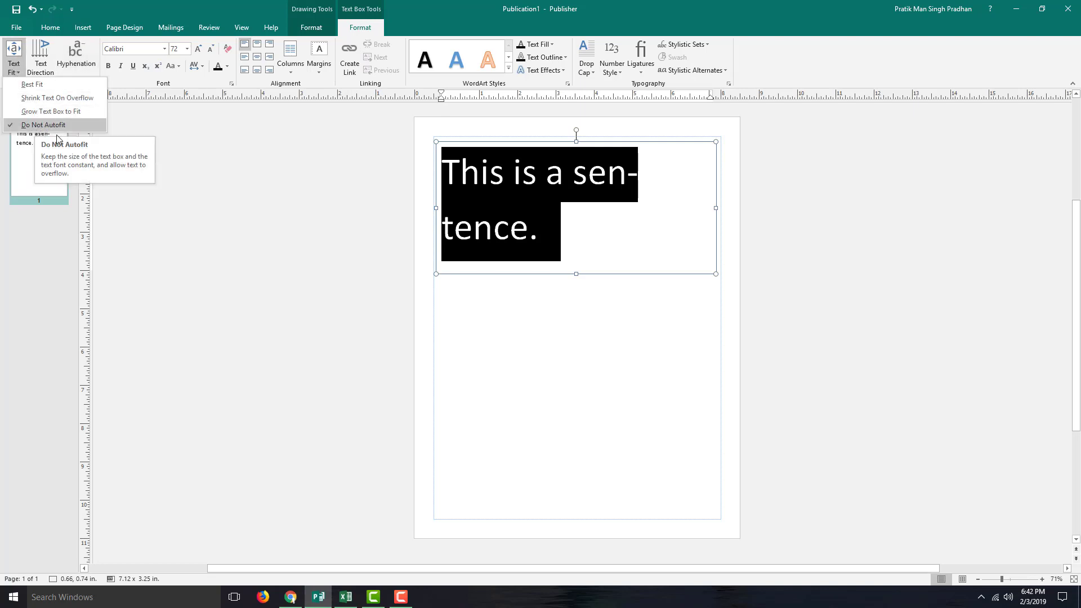
# Step: Apply Best Fit, then shorten and narrow the box so the text refits smaller
pyautogui.click(41, 89)
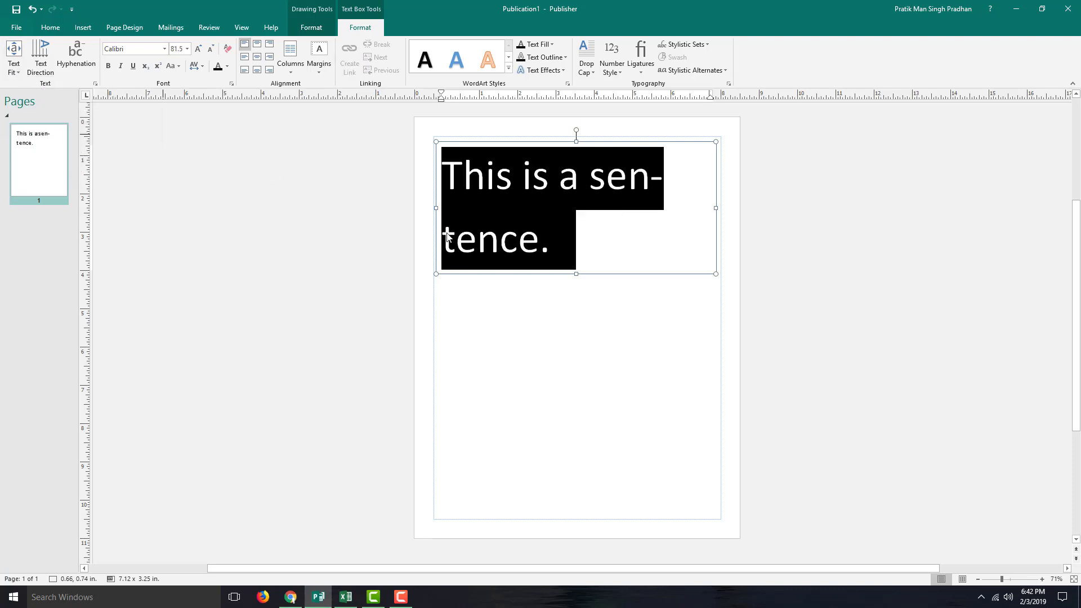
pyautogui.moveTo(576, 274); pyautogui.dragTo(580, 215)
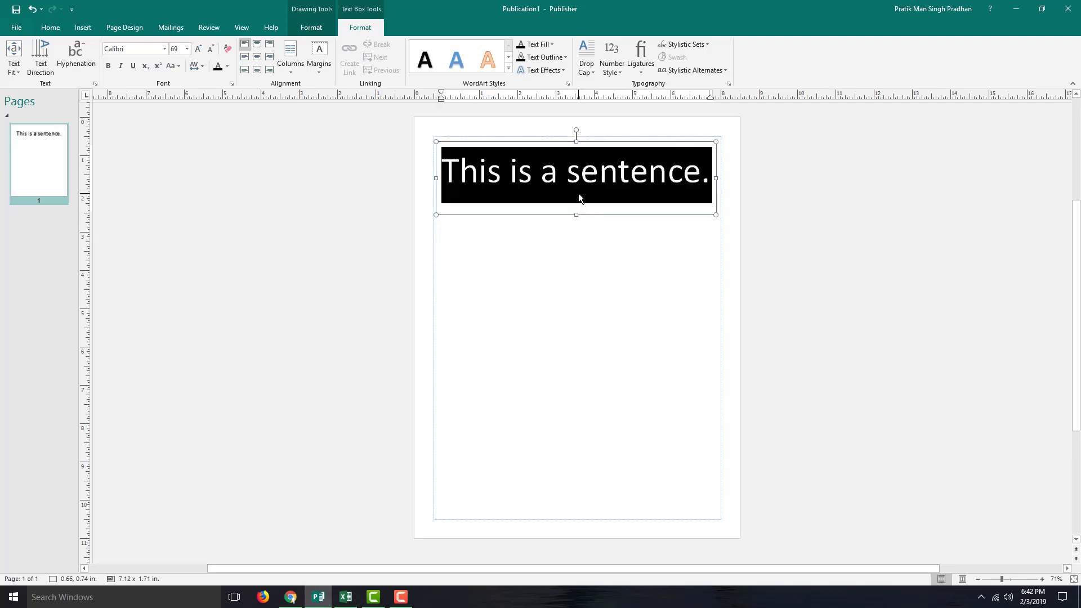
pyautogui.moveTo(576, 215); pyautogui.dragTo(576, 187)
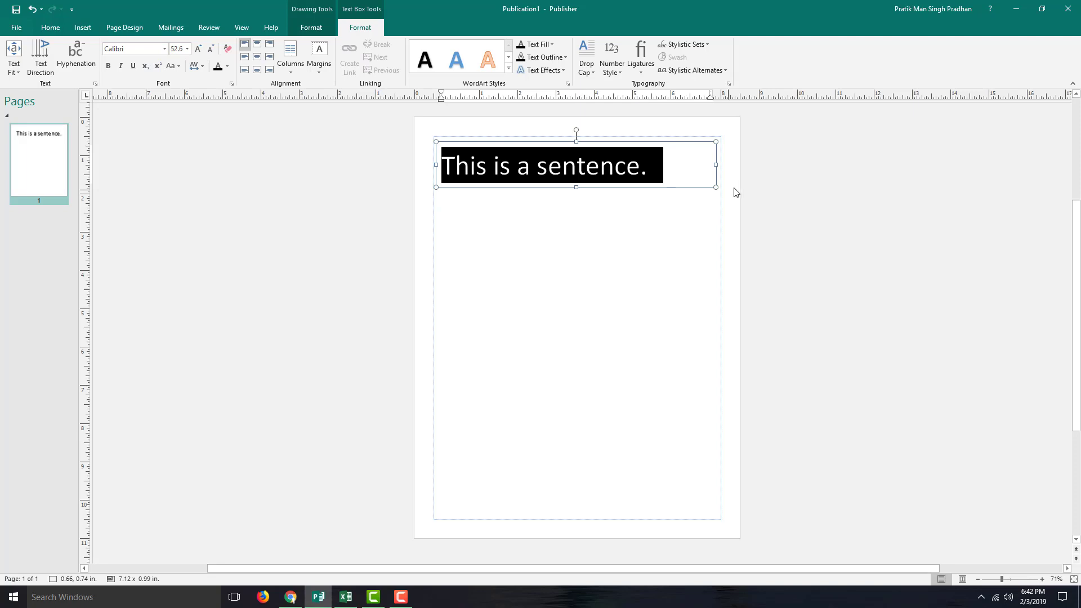
pyautogui.moveTo(715, 164)
pyautogui.mouseDown()
pyautogui.moveTo(615, 164)
pyautogui.moveTo(702, 164)
pyautogui.mouseUp()
# Step: Enlarge the box toward the lower right so the sentence fills it at 128 pt
pyautogui.click(562, 170)
pyautogui.moveTo(569, 185); pyautogui.dragTo(565, 287)
pyautogui.moveTo(702, 214); pyautogui.dragTo(611, 220)
pyautogui.moveTo(612, 286); pyautogui.dragTo(717, 367)
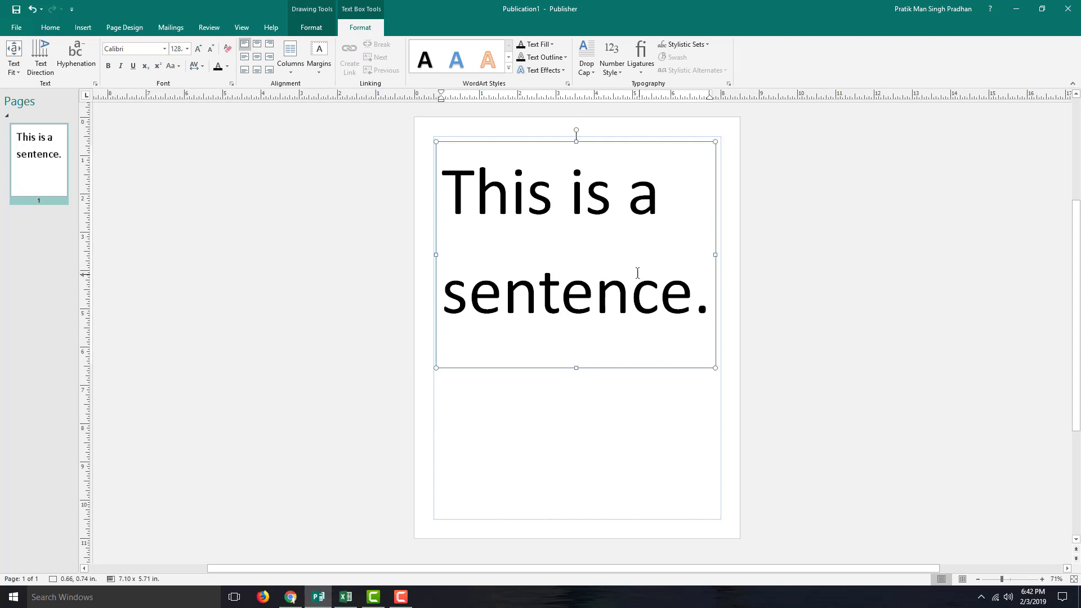
# Step: Set Text Fit to Shrink Text On Overflow and append the word 'Overflow'
pyautogui.click(17, 74)
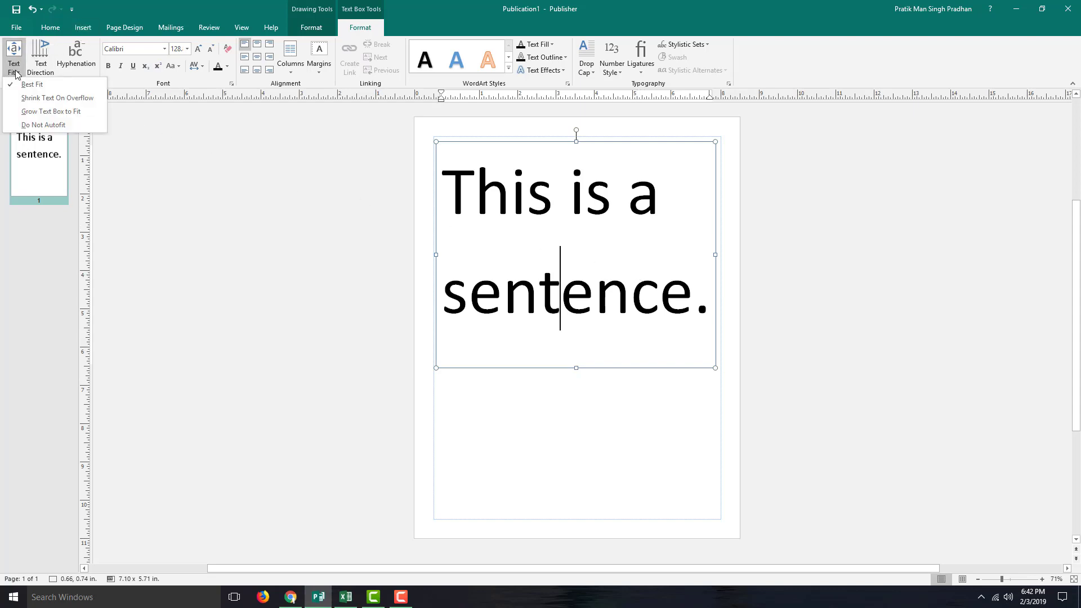
pyautogui.click(50, 98)
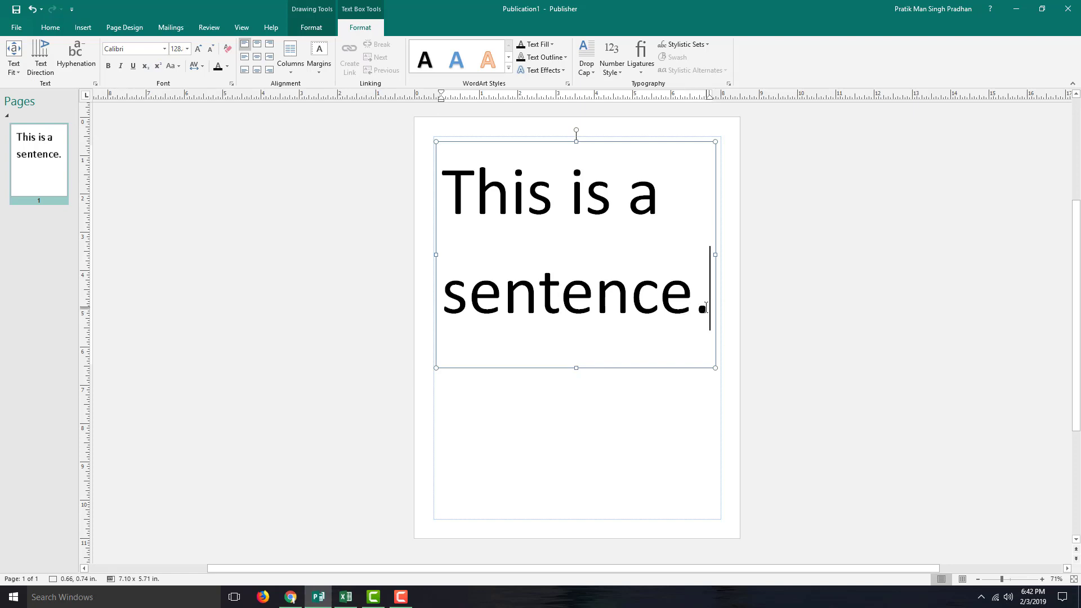
pyautogui.write('Over')
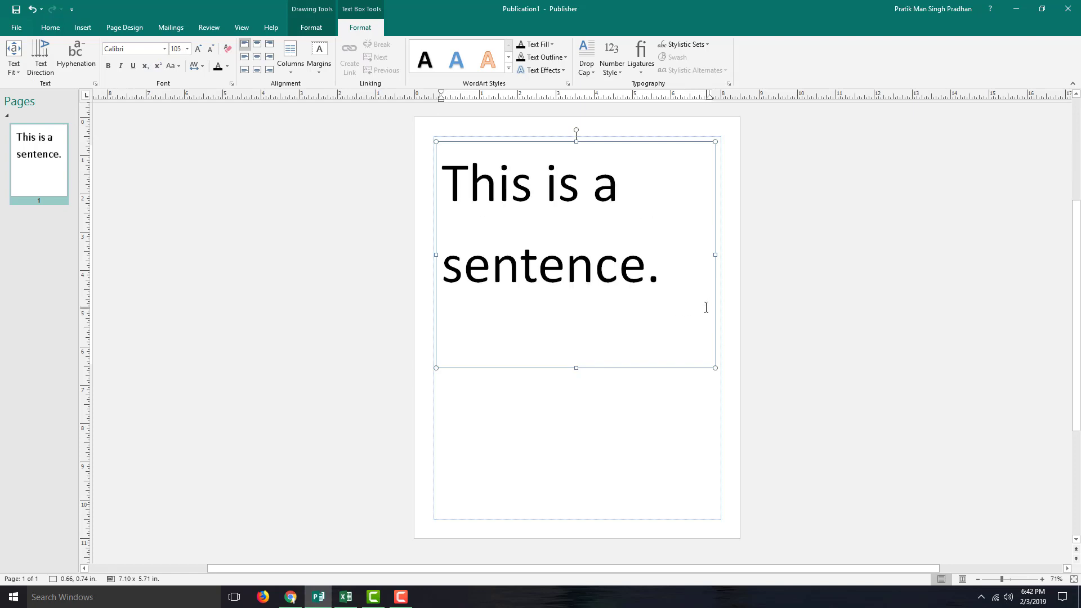
pyautogui.write('flow')
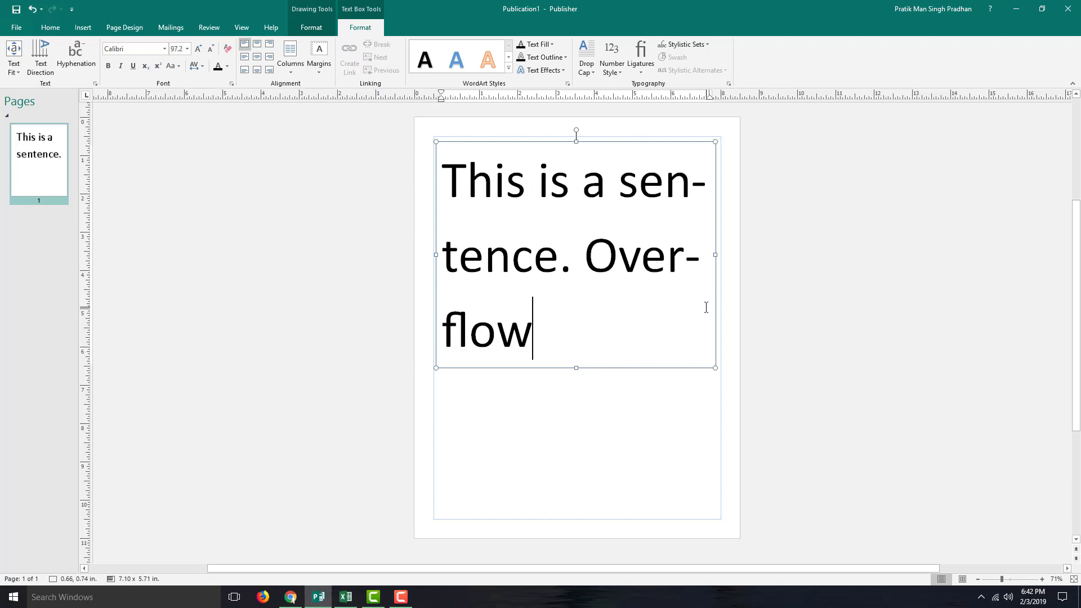
pyautogui.press('Escape')
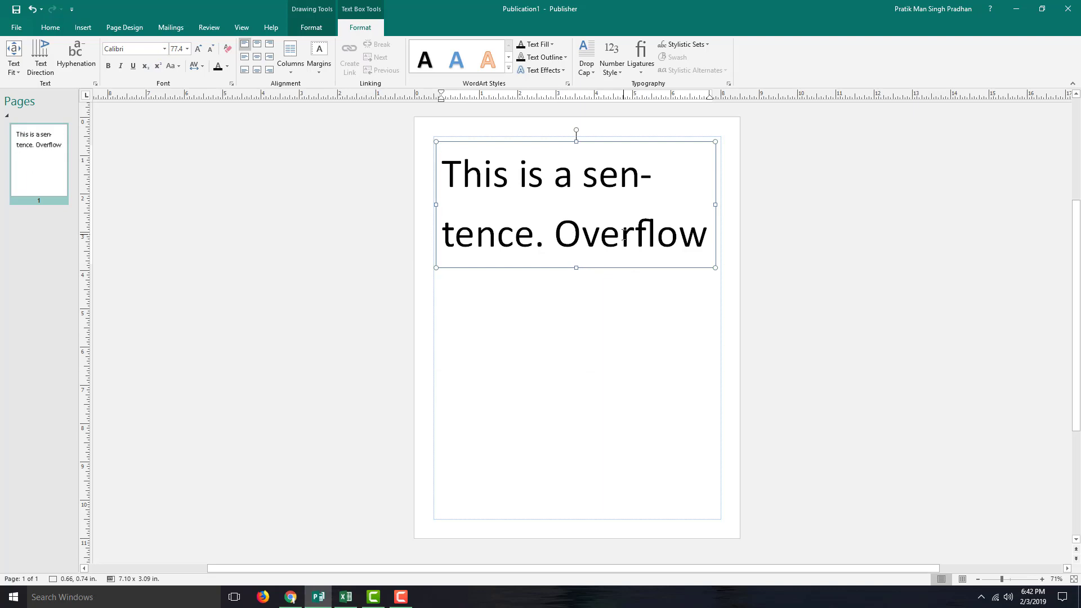
# Step: Select all the box's text and reduce its font size twice
pyautogui.tripleClick(624, 235)
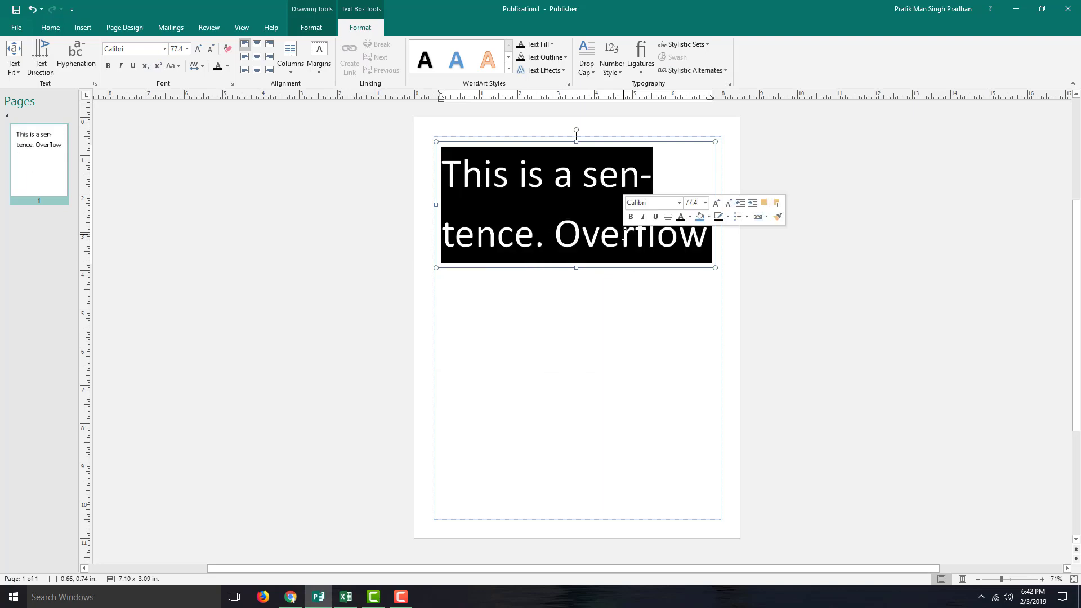
pyautogui.click(210, 49)
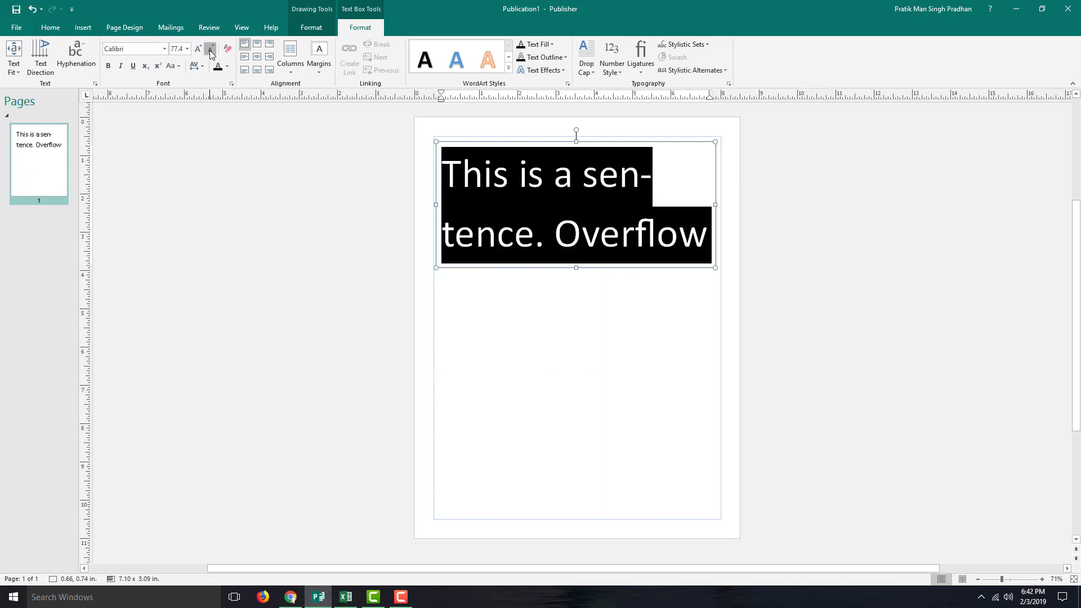
pyautogui.click(210, 49)
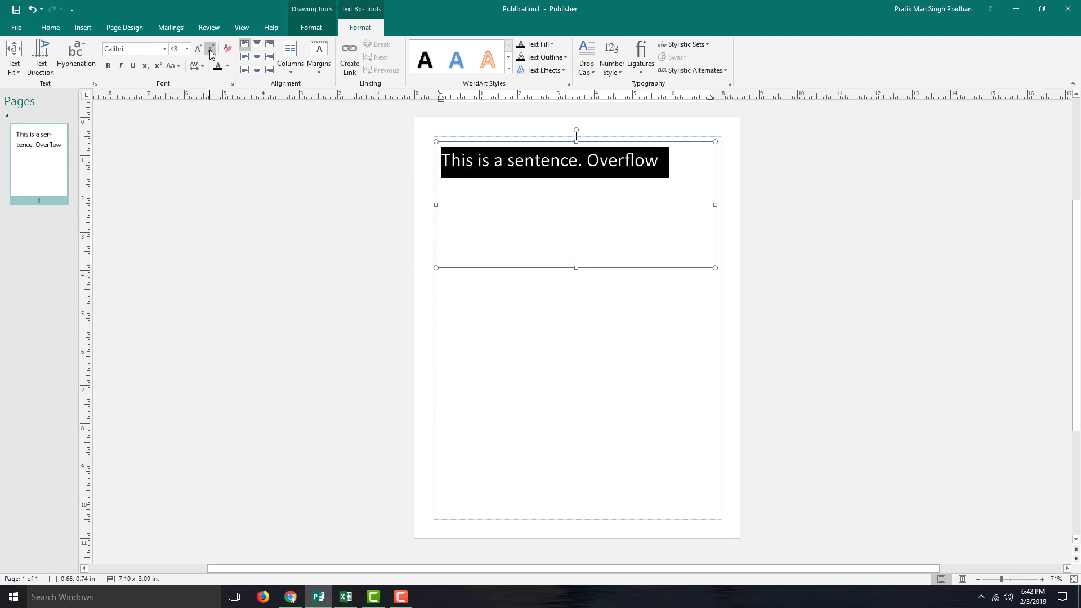
# Step: Apply Shrink Text On Overflow and extend the text to 'Overflow text will fit in. This is a sentence.'
pyautogui.click(13, 63)
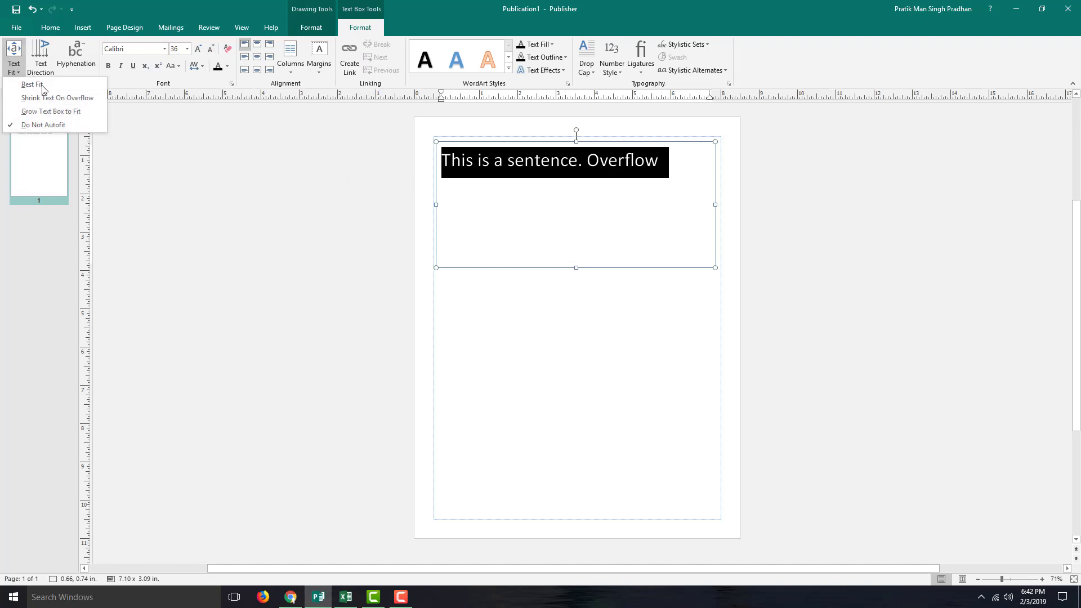
pyautogui.click(73, 98)
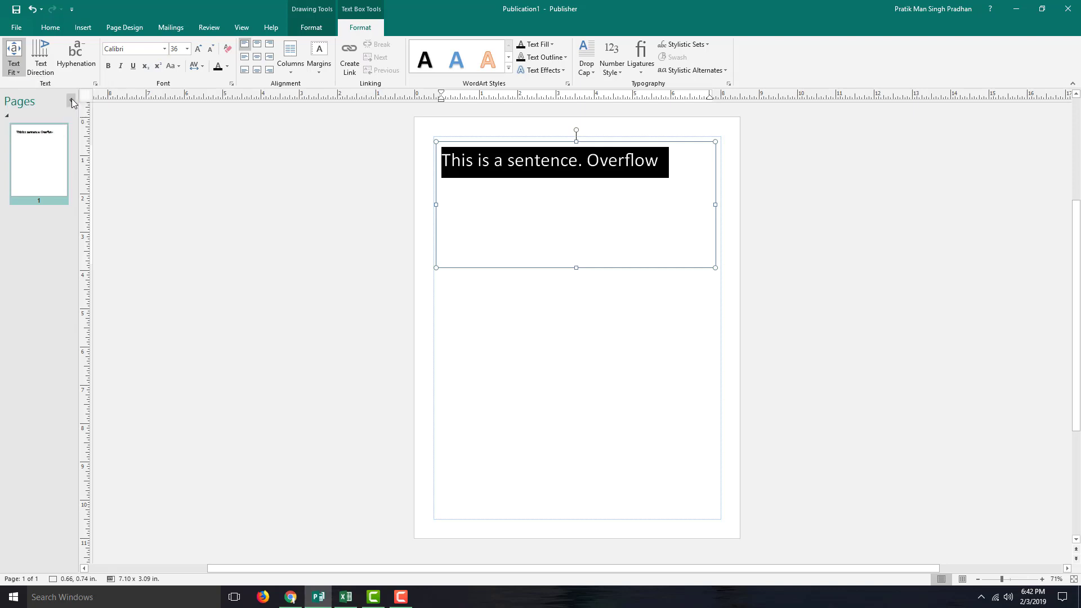
pyautogui.click(670, 164)
pyautogui.write('text will fit ')
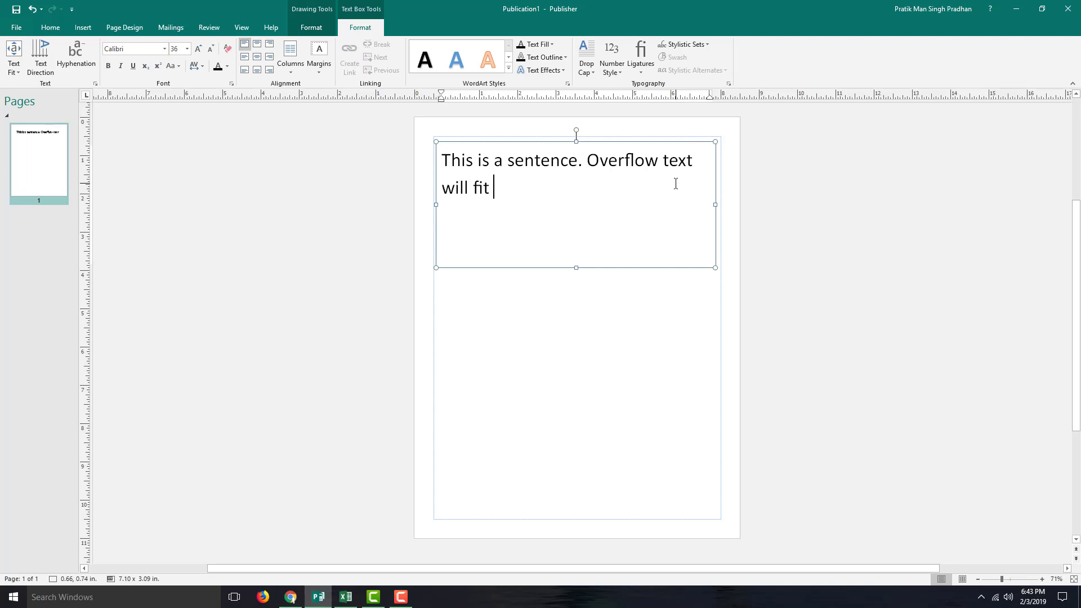
pyautogui.write('in. This is a sentence/')
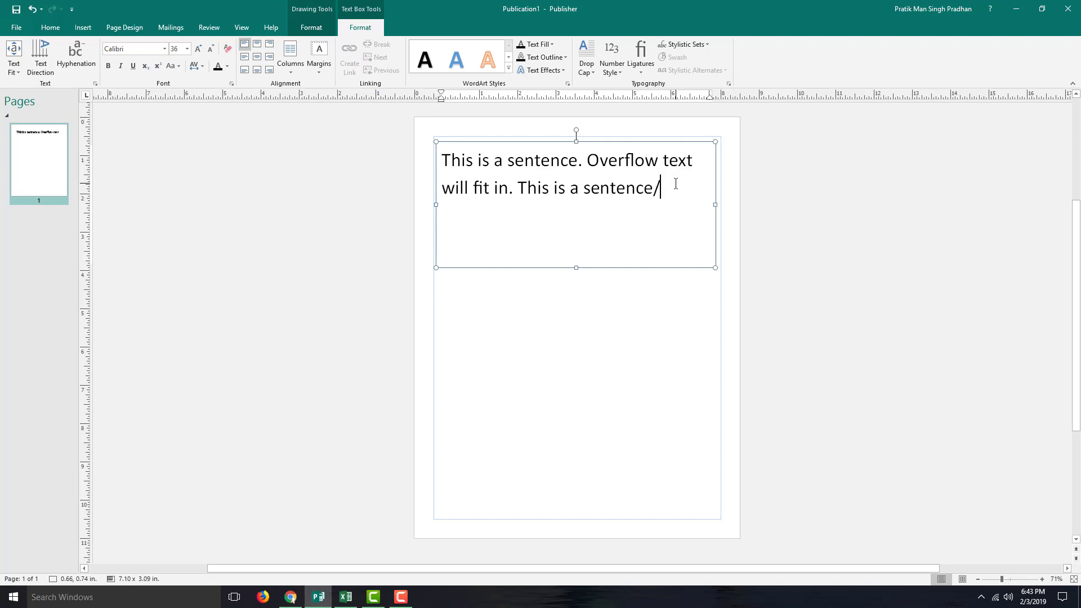
pyautogui.press('BackSpace')
pyautogui.write('.')
# Step: Copy 'This is a sentence.' and paste it repeatedly so the text auto-shrinks to 20 pt
pyautogui.moveTo(663, 197); pyautogui.dragTo(517, 198)
pyautogui.hotkey('ctrl', 'c')
pyautogui.click(702, 198)
pyautogui.hotkey('ctrl', 'v')
pyautogui.hotkey('ctrl', 'v')
pyautogui.hotkey('ctrl', 'v')
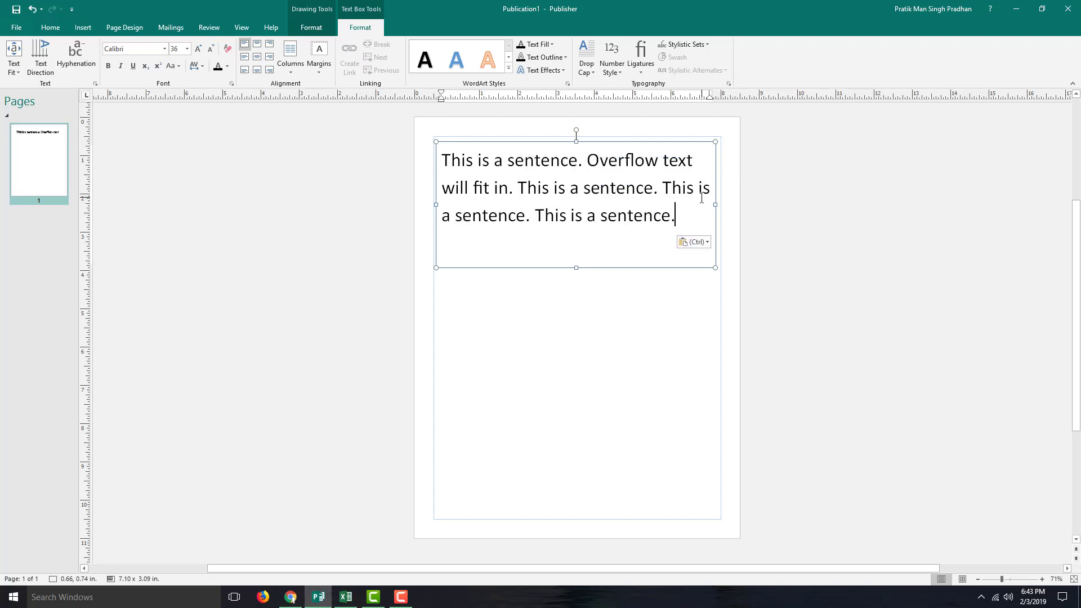
pyautogui.hotkey('ctrl', 'v')
pyautogui.hotkey('ctrl', 'v')
pyautogui.hotkey('ctrl', 'v')
pyautogui.hotkey('ctrl', 'v')
pyautogui.hotkey('ctrl', 'v')
pyautogui.hotkey('ctrl', 'v')
pyautogui.hotkey('ctrl', 'v')
pyautogui.hotkey('ctrl', 'v')
pyautogui.hotkey('ctrl', 'v')
pyautogui.hotkey('ctrl', 'v')
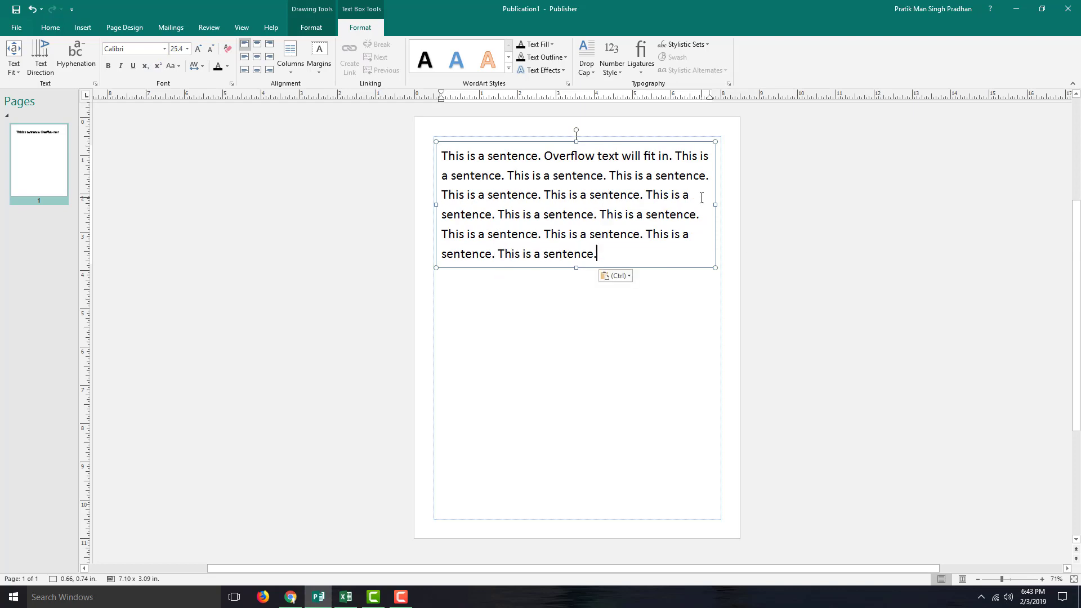
pyautogui.hotkey('ctrl', 'v')
pyautogui.hotkey('ctrl', 'v')
pyautogui.hotkey('ctrl', 'v')
pyautogui.hotkey('ctrl', 'v')
pyautogui.hotkey('ctrl', 'v')
pyautogui.hotkey('ctrl', 'v')
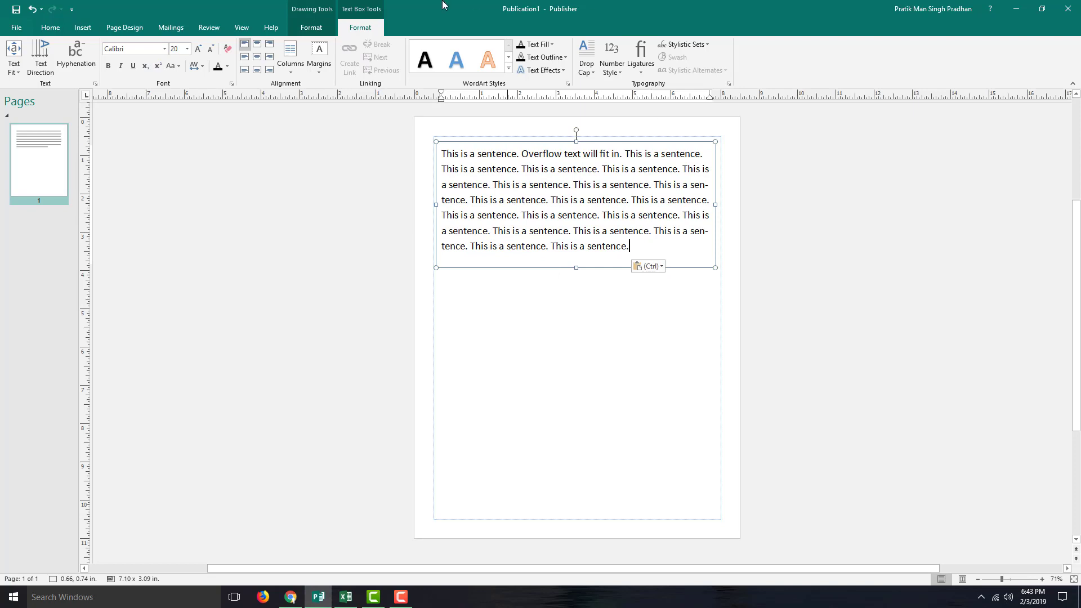
pyautogui.click(14, 65)
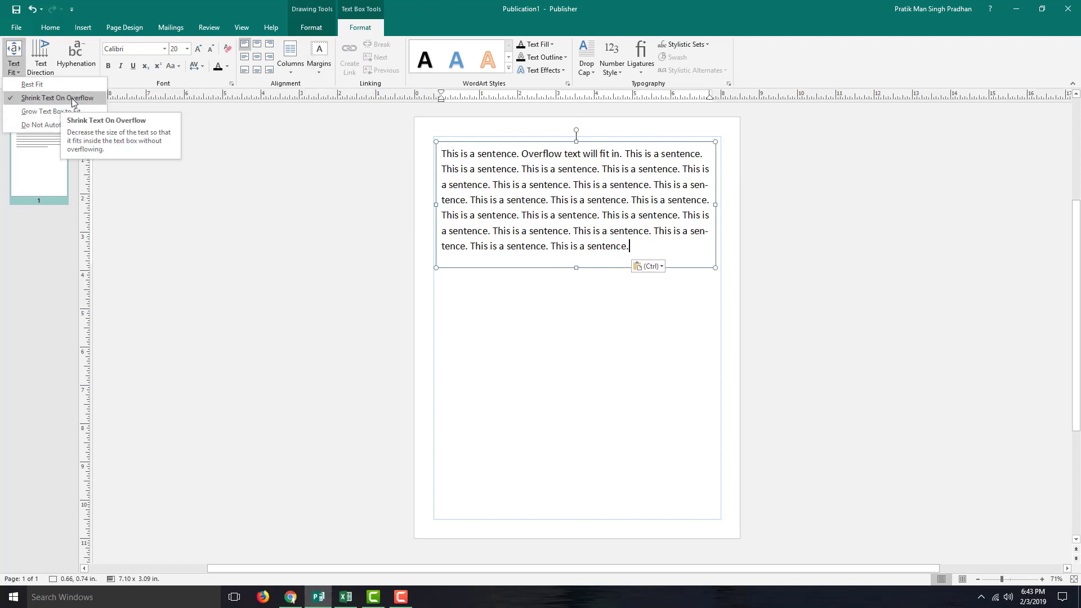
# Step: Delete everything except 'This' and set Text Fit to Grow Text Box to Fit
pyautogui.moveTo(643, 249); pyautogui.dragTo(464, 156)
pyautogui.press('Delete')
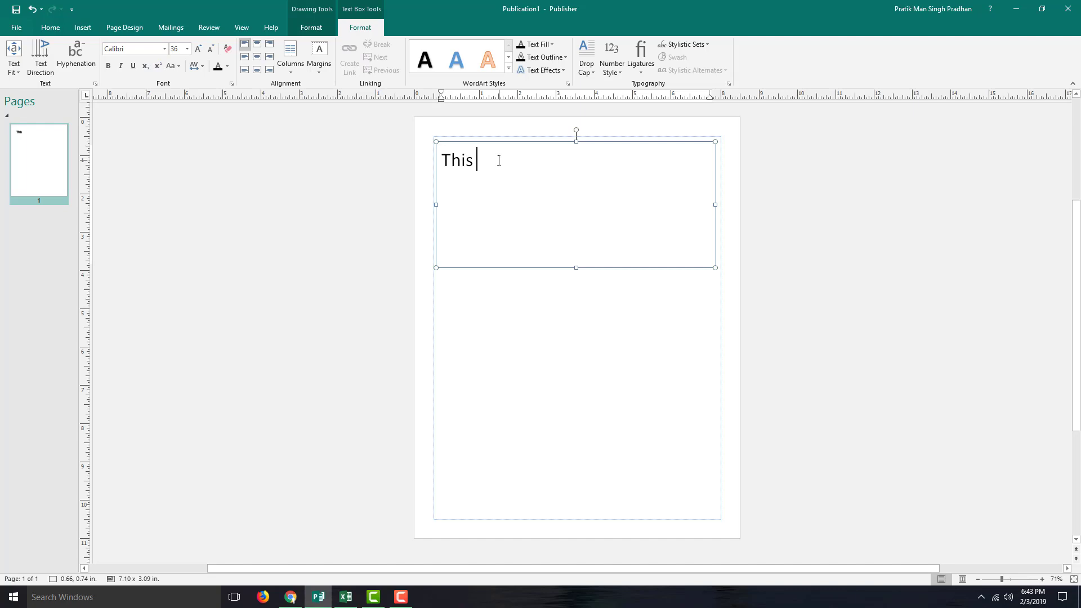
pyautogui.click(19, 72)
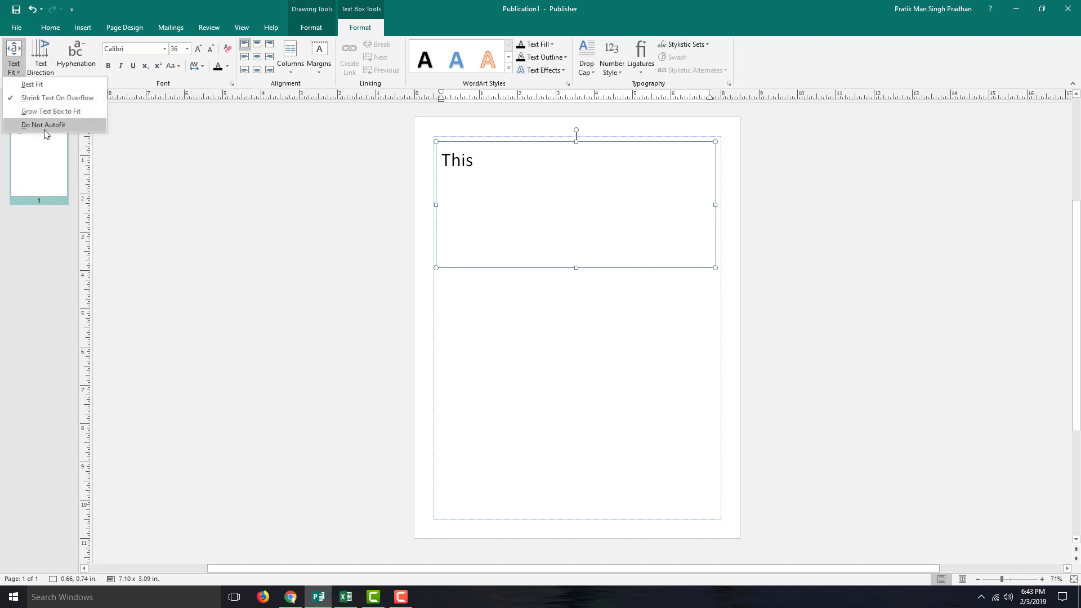
pyautogui.click(50, 112)
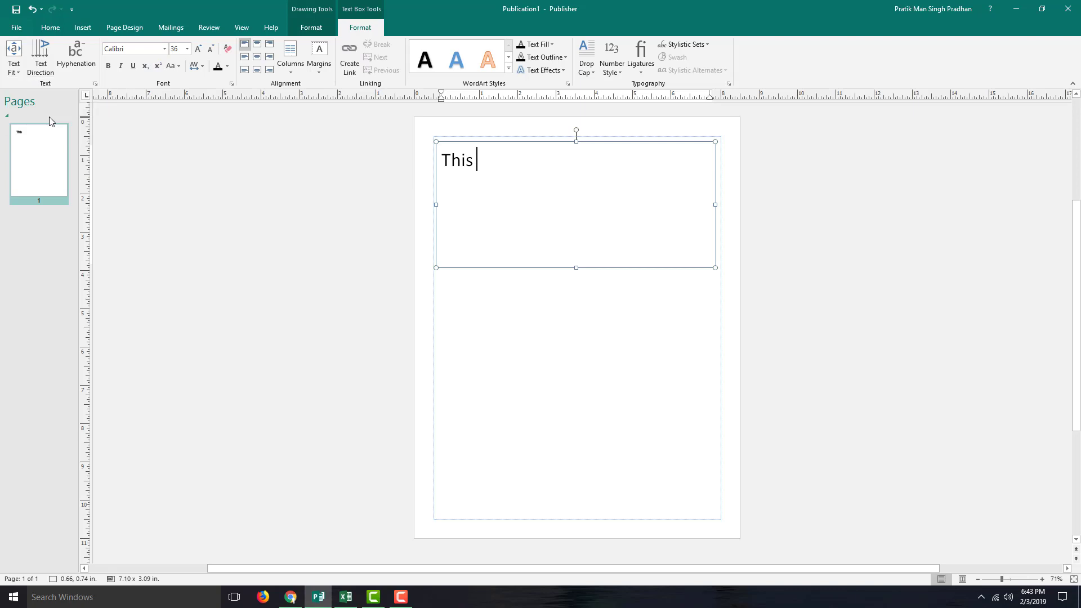
# Step: Erase the remaining text so the box is left empty
pyautogui.doubleClick(504, 171)
pyautogui.click(13, 69)
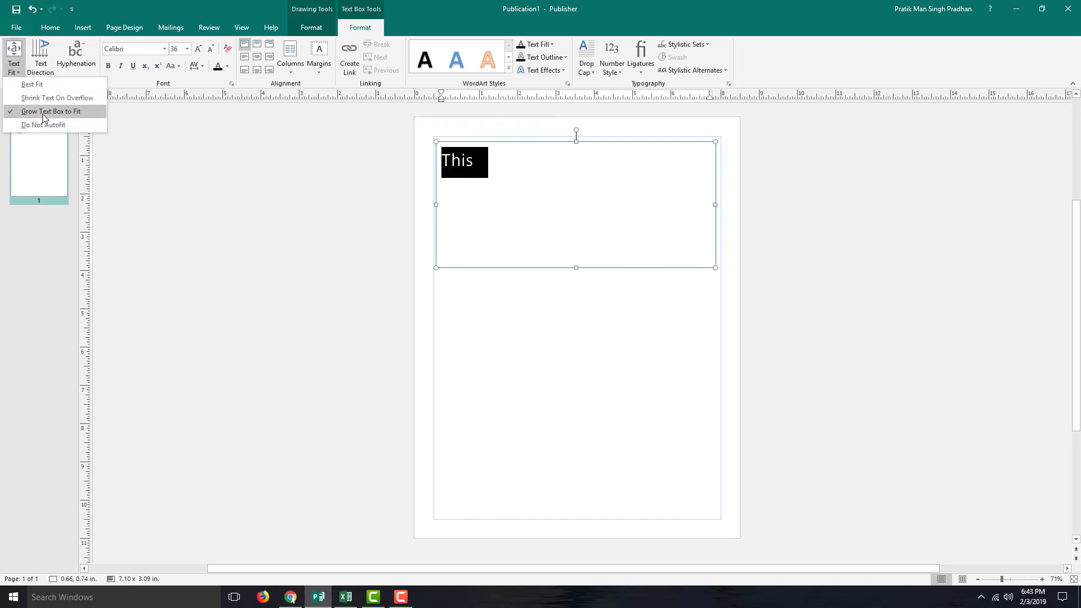
pyautogui.click(46, 115)
pyautogui.click(485, 162)
pyautogui.write('e')
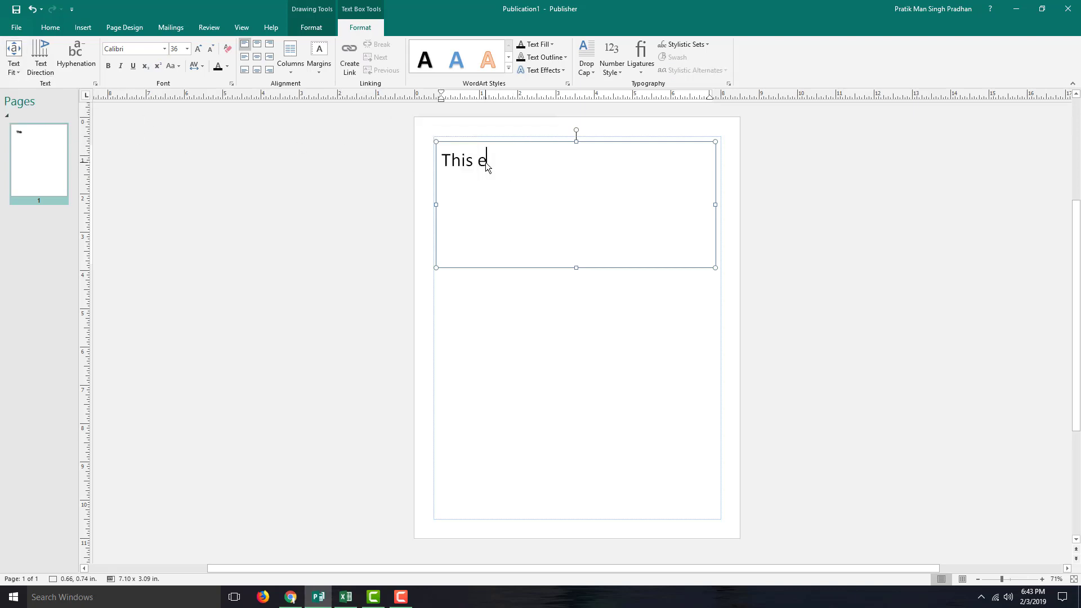
pyautogui.press('BackSpace')
pyautogui.press('BackSpace')
pyautogui.press('BackSpace')
pyautogui.press('BackSpace')
pyautogui.press('BackSpace')
pyautogui.press('BackSpace')
pyautogui.click(16, 66)
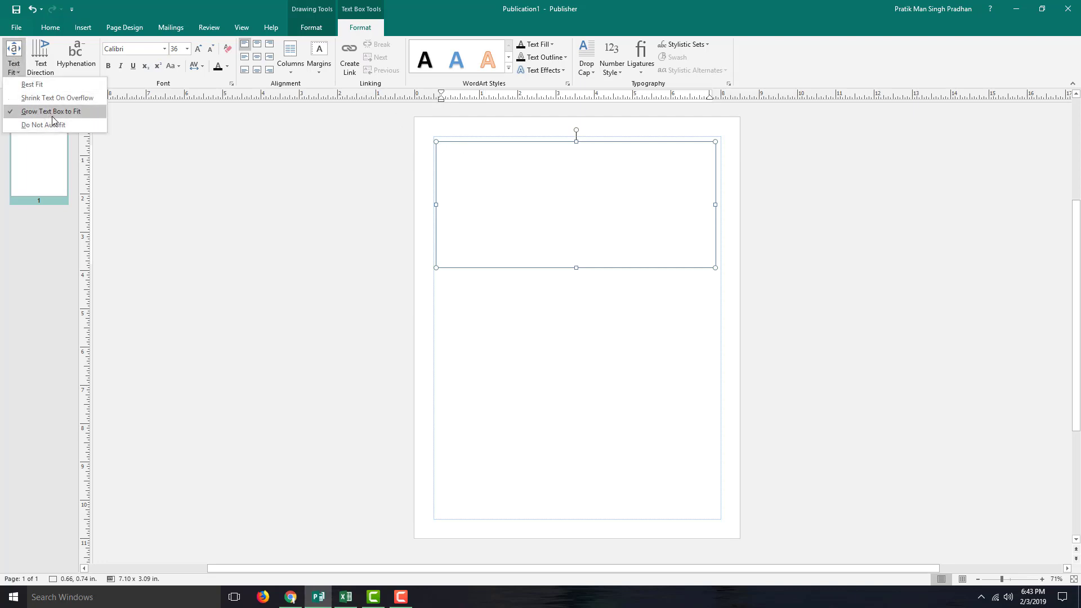
pyautogui.click(599, 200)
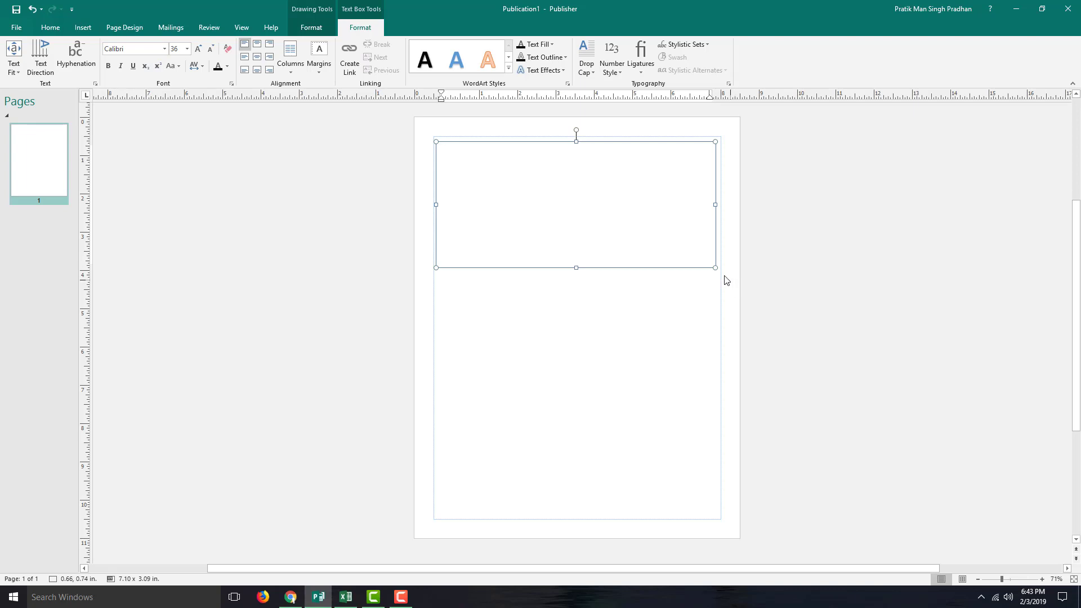
# Step: Narrow the box to 2.35 x 2.06 in and type a long string so it grows taller
pyautogui.moveTo(715, 268); pyautogui.dragTo(533, 228)
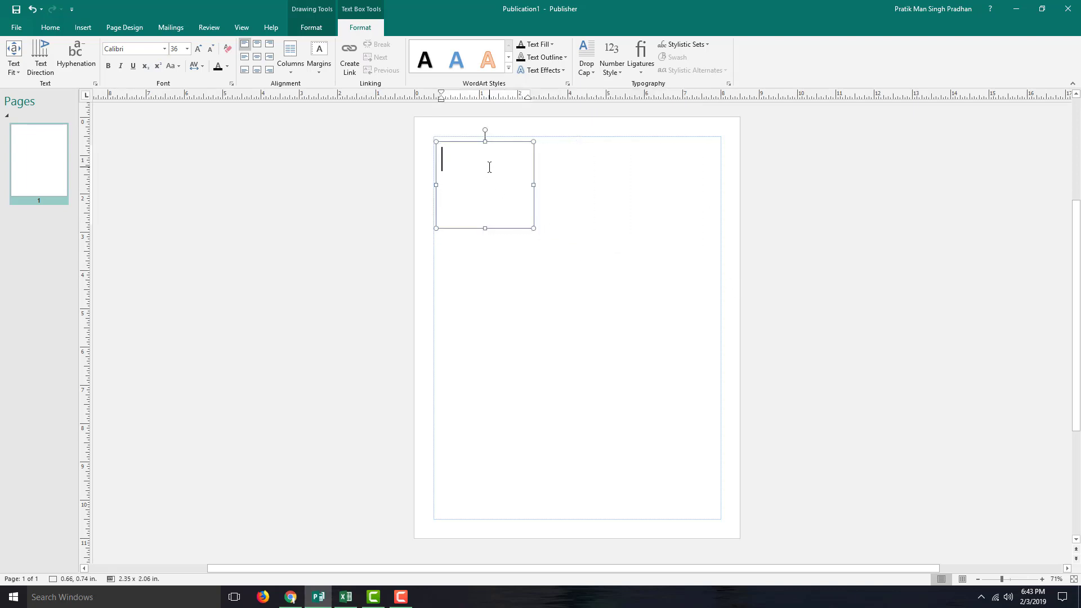
pyautogui.write('Type')
pyautogui.press('BackSpace')
pyautogui.press('BackSpace')
pyautogui.write('ew')
pyautogui.press('BackSpace')
pyautogui.press('BackSpace')
pyautogui.write('in spomethings ')
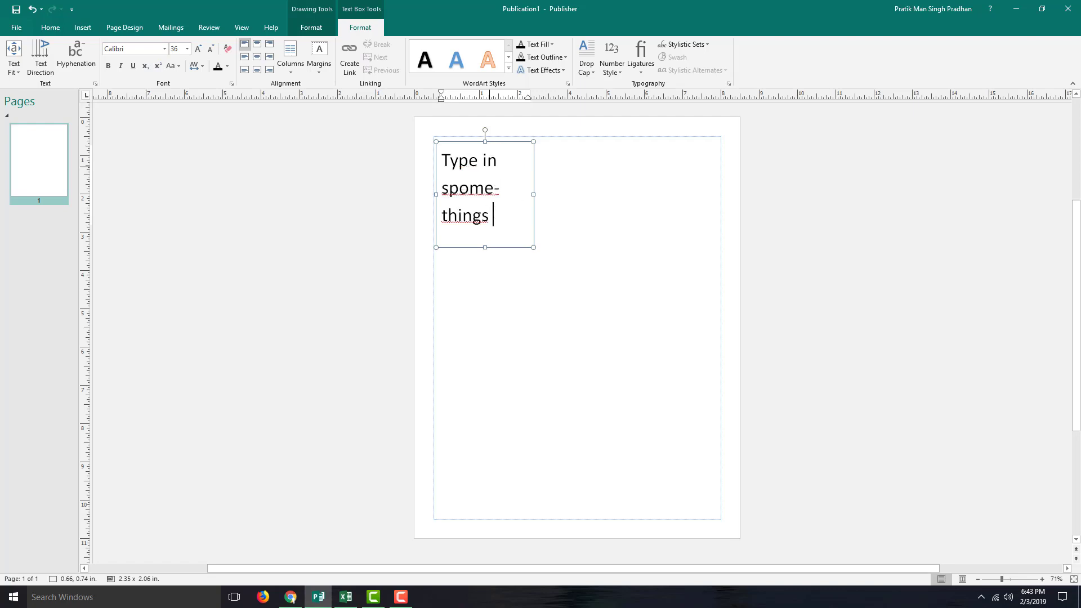
pyautogui.write('just like this')
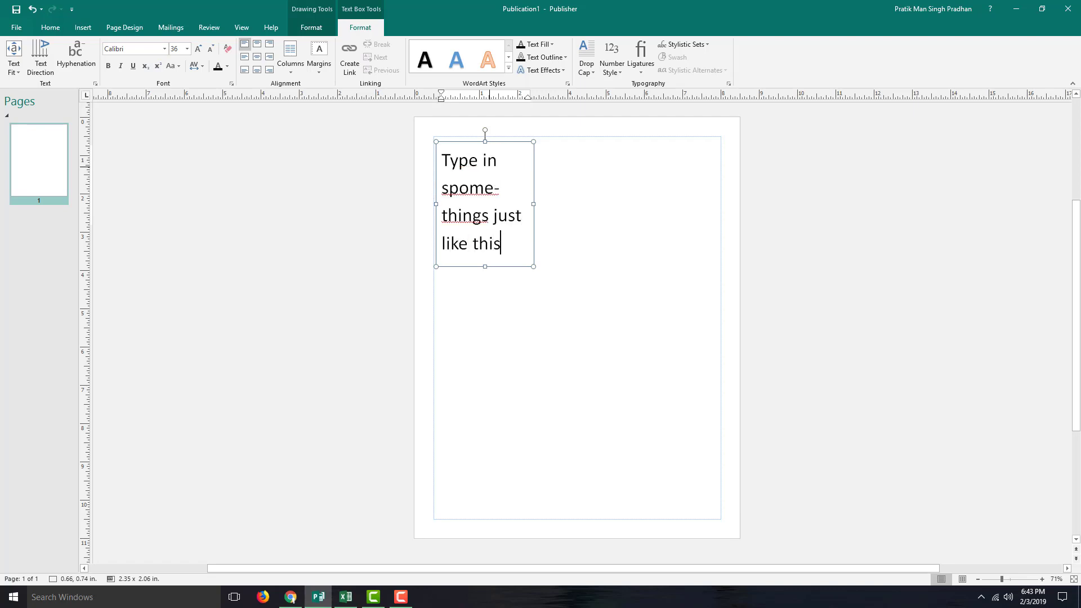
pyautogui.write(' grow')
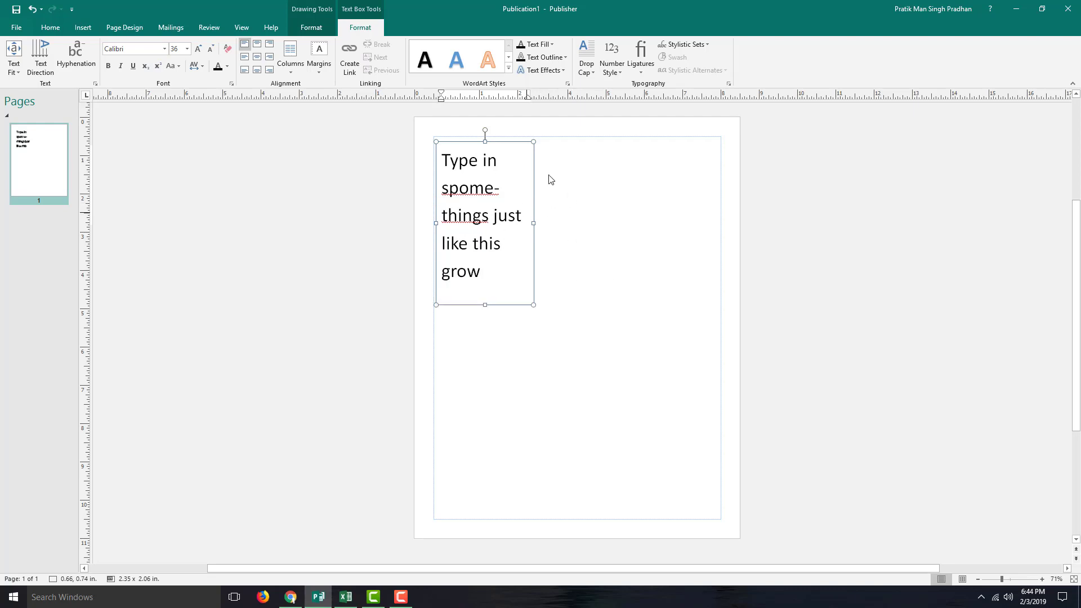
pyautogui.write('fghfghfghfghgfhgfhgfhfghfghfghfghfghfgh')
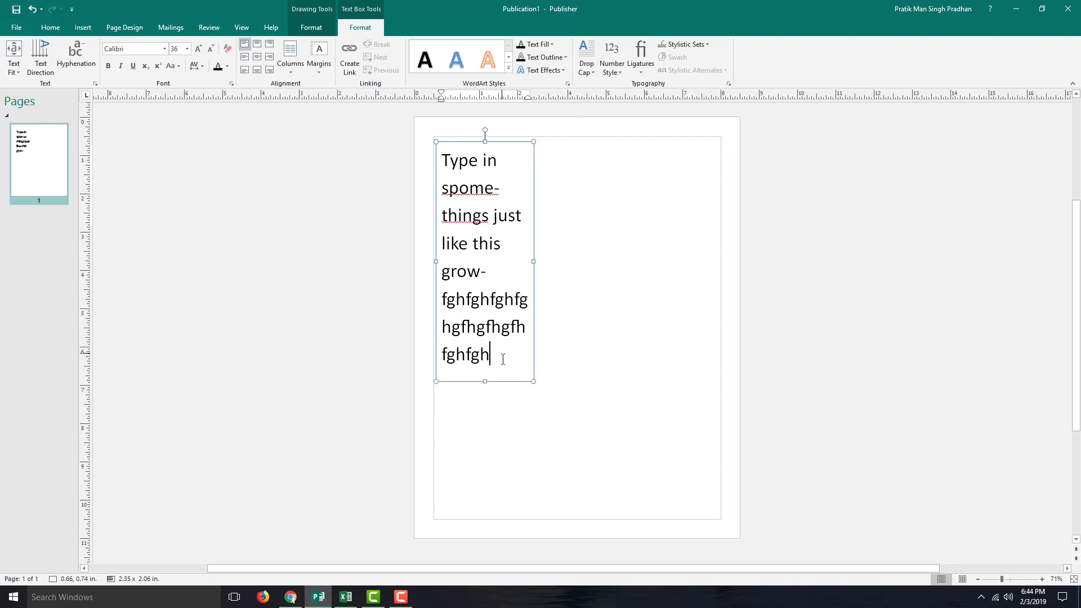
# Step: Set Text Fit to Do Not Autofit and type 'dfg' so the extra letters overflow
pyautogui.click(12, 64)
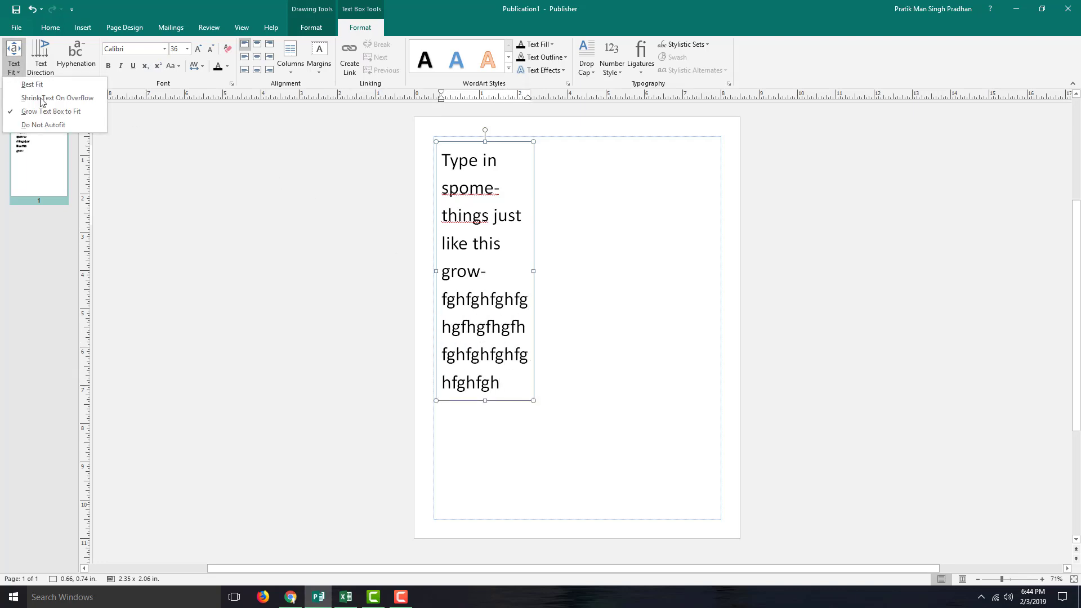
pyautogui.click(49, 127)
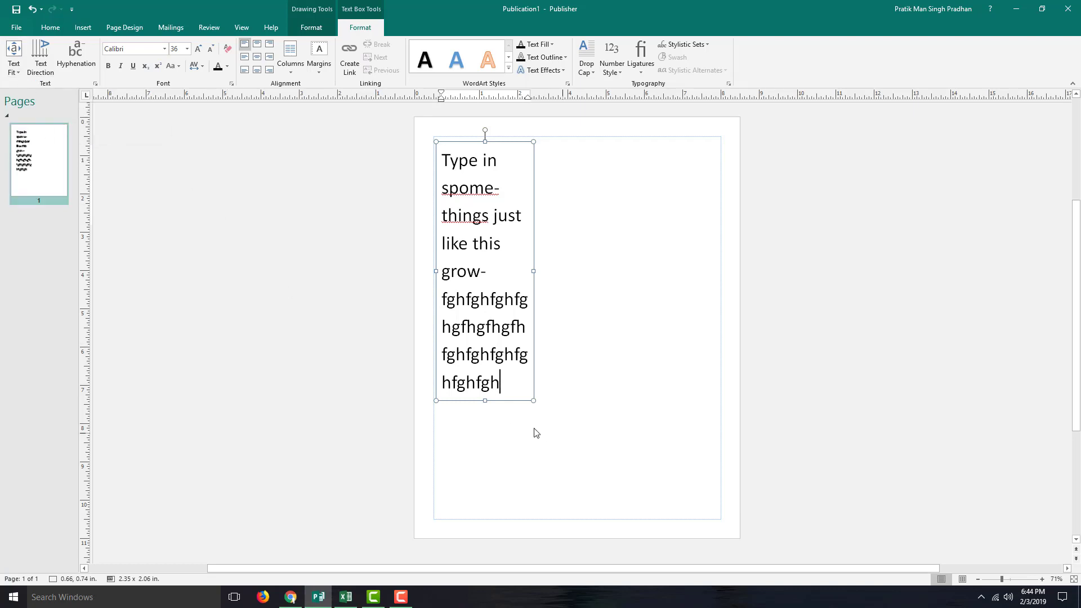
pyautogui.click(13, 65)
pyautogui.click(503, 382)
pyautogui.write('dfg')
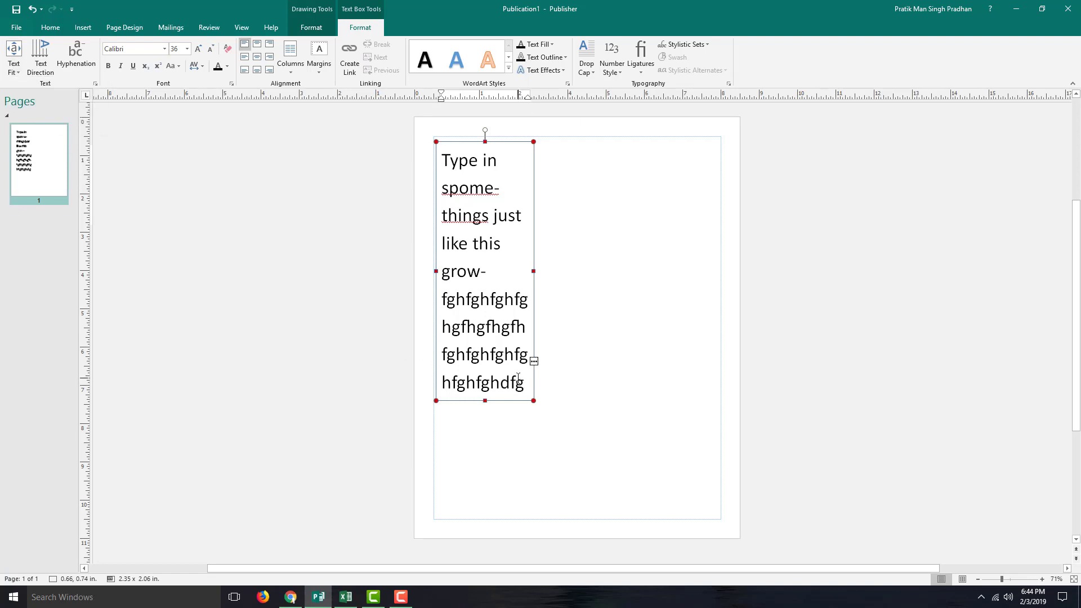